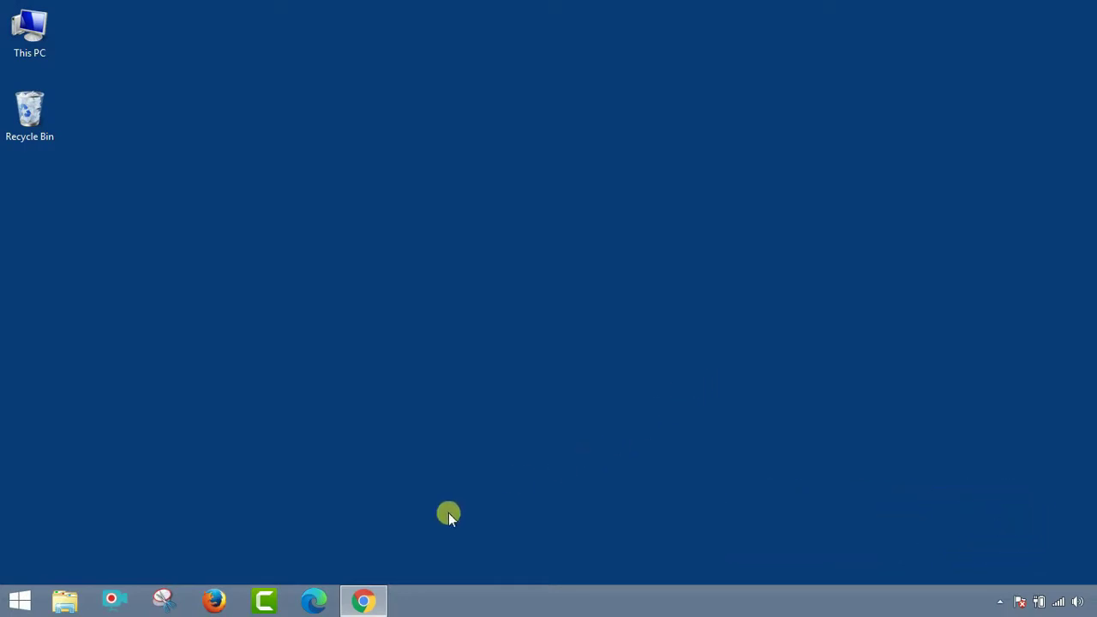
left_click(364, 601)
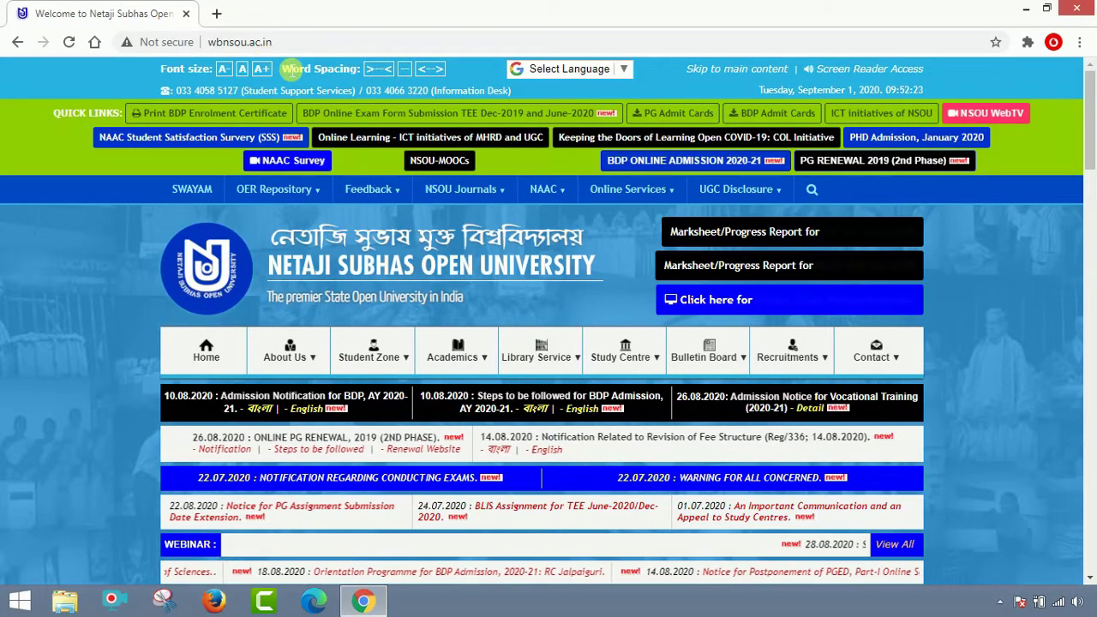
left_click(219, 41)
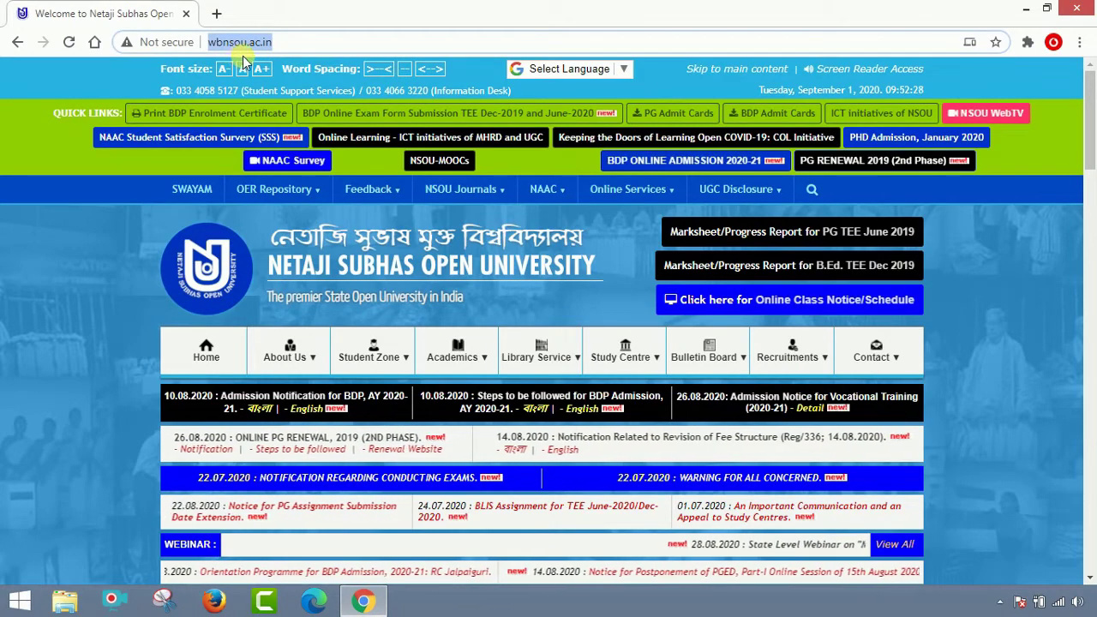
type("www.wbnsou.ac.in")
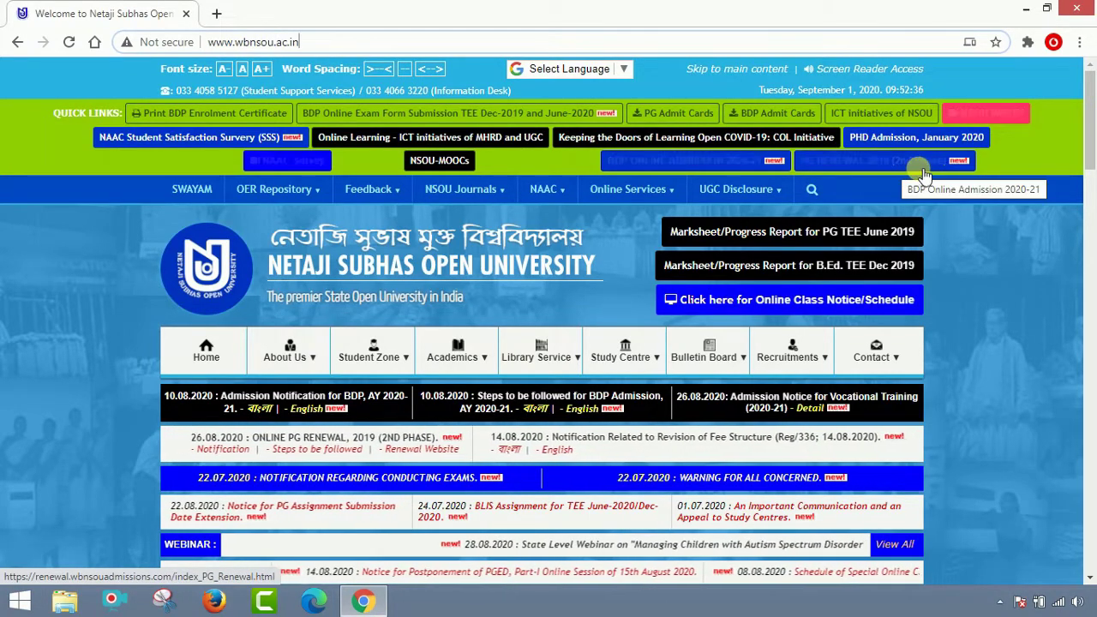
left_click(920, 171)
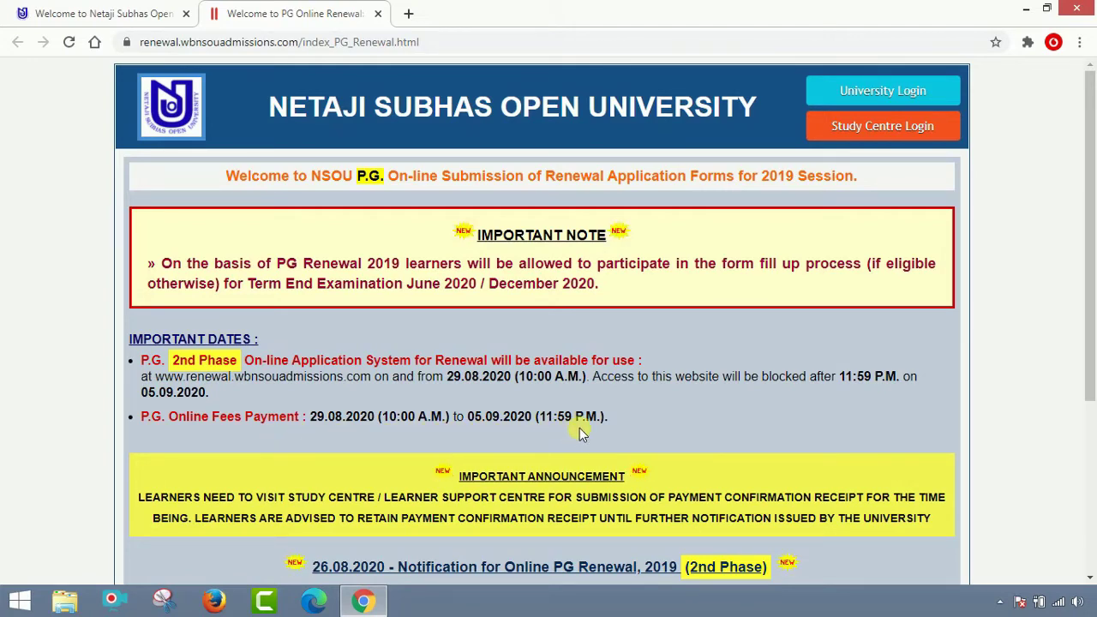
- Start the online application for PG Renewal 2019 (2nd Phase) and choose renewal for PG course
scroll(582, 433, "down", 2)
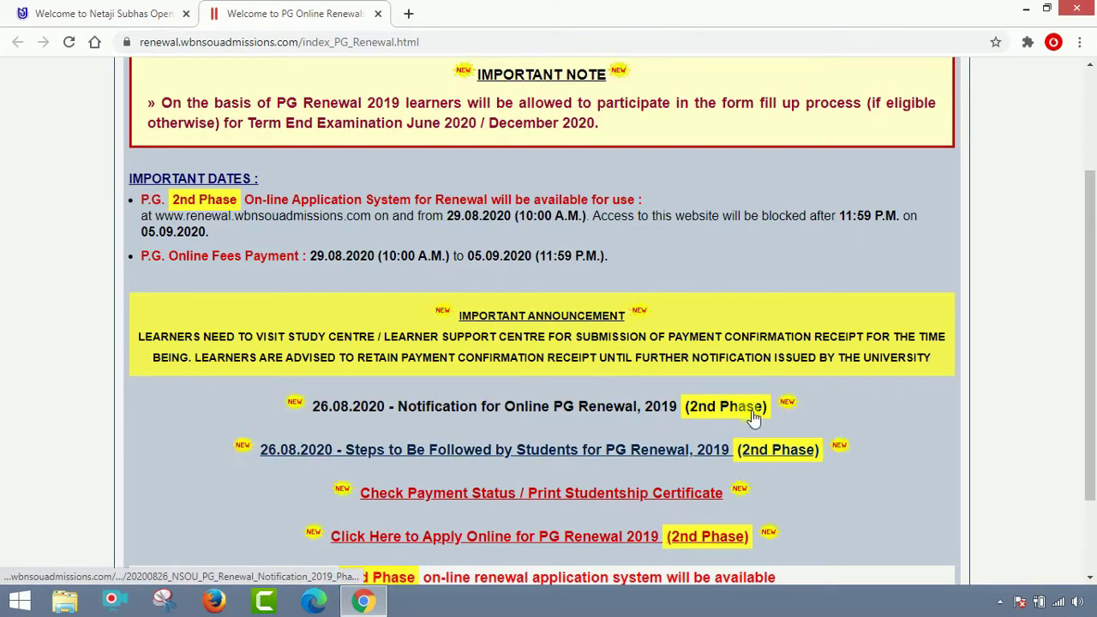
left_click(590, 455)
scroll(590, 454, "down", 3)
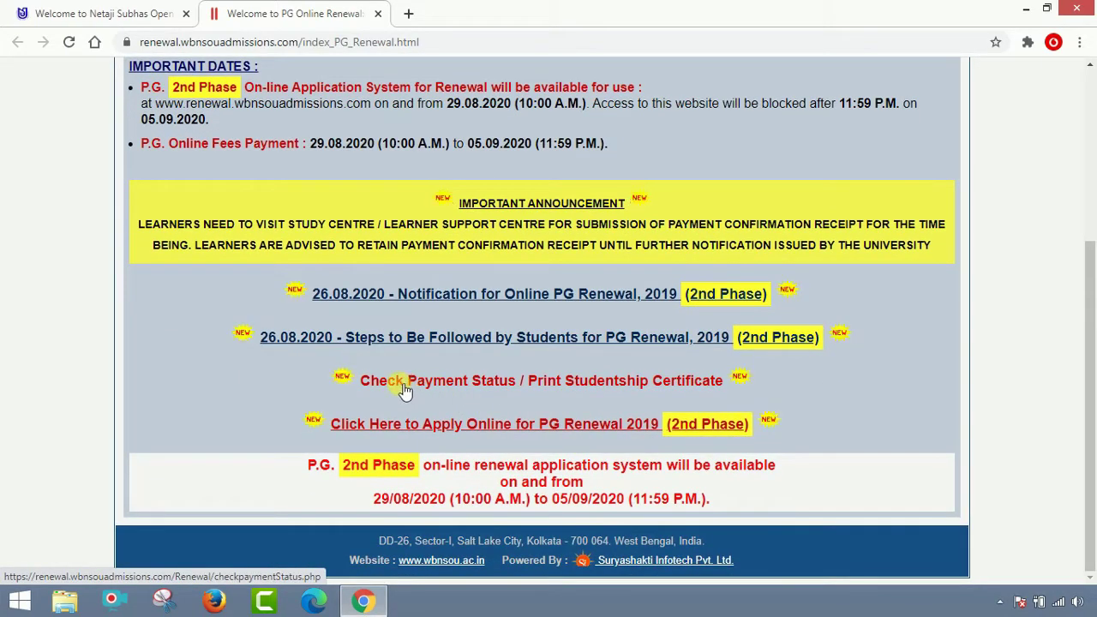
left_click(500, 385)
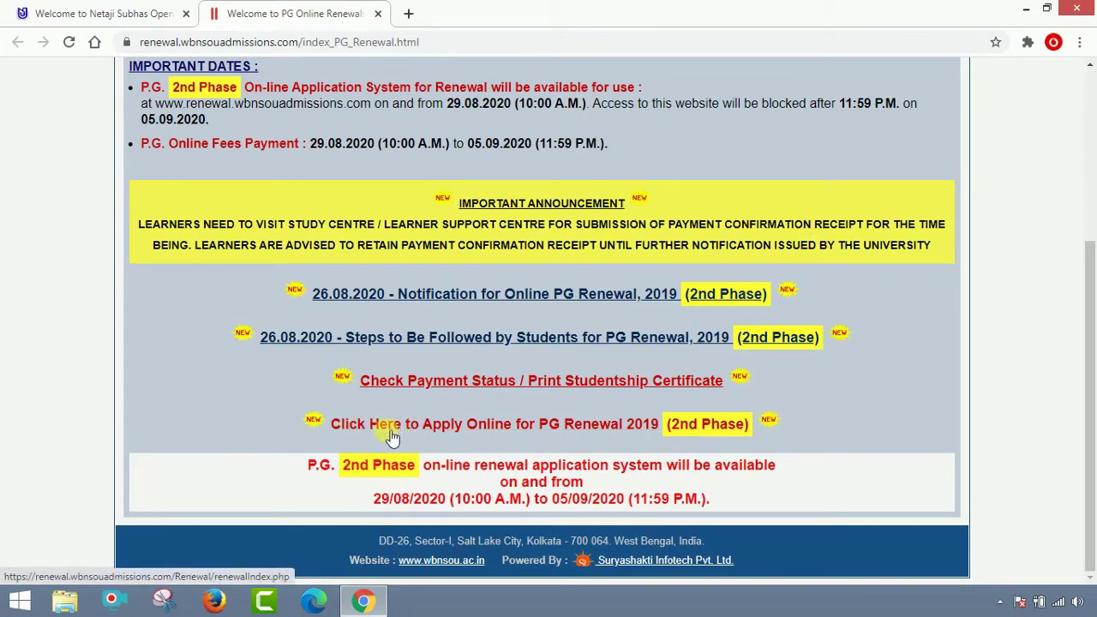
left_click(502, 433)
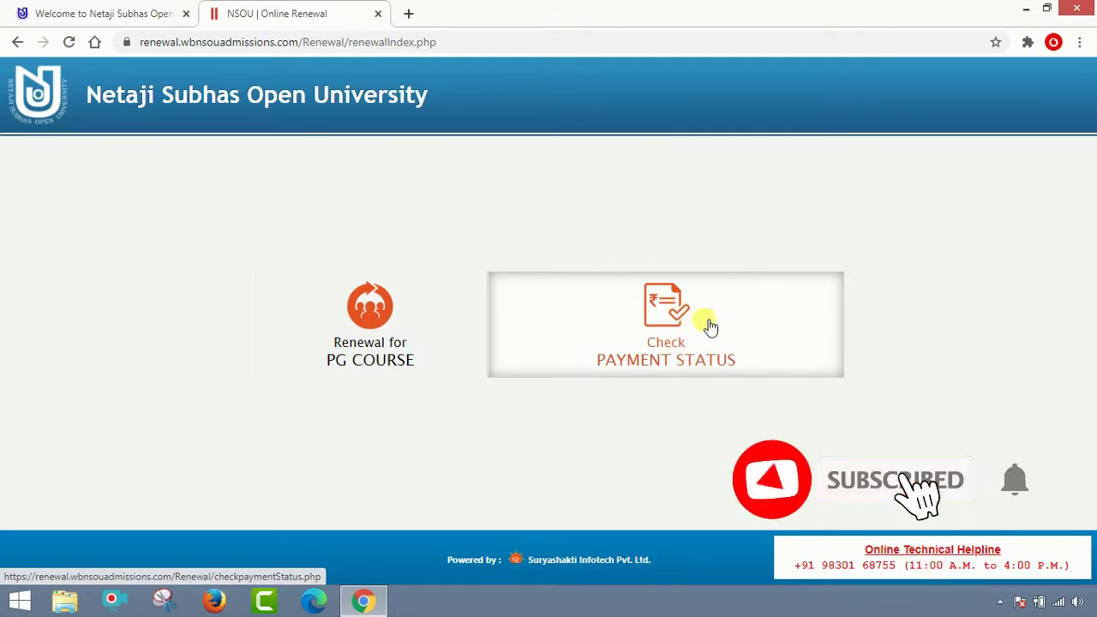
left_click(367, 358)
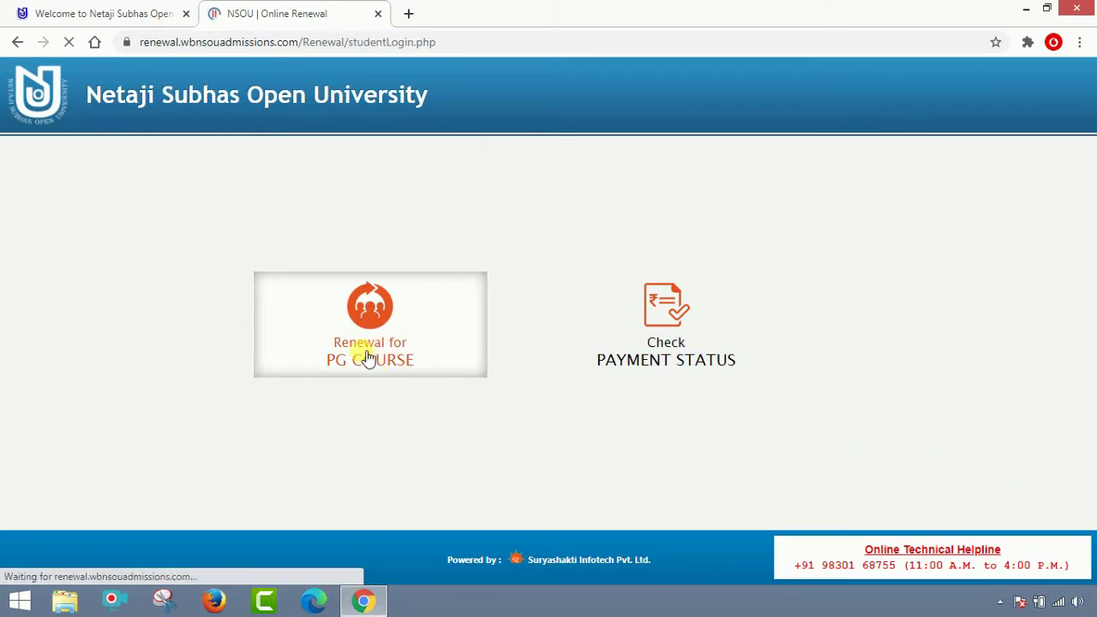
- Enter the student's enrollment number and date of birth in the enrollment details and proceed to the PG renewal form
scroll(509, 344, "down", 2)
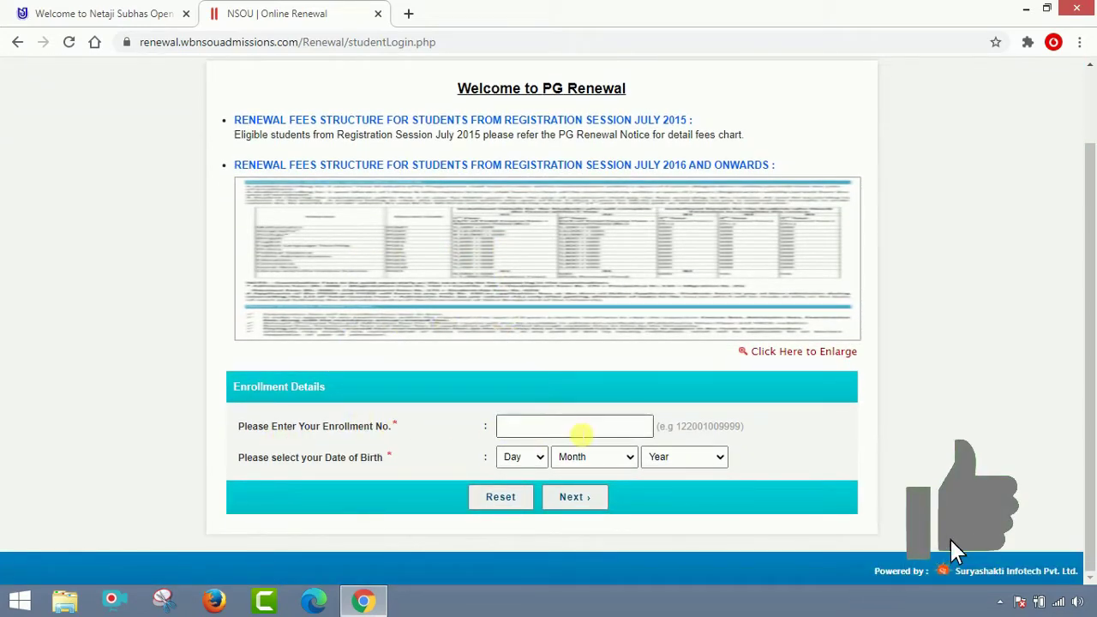
left_click(583, 435)
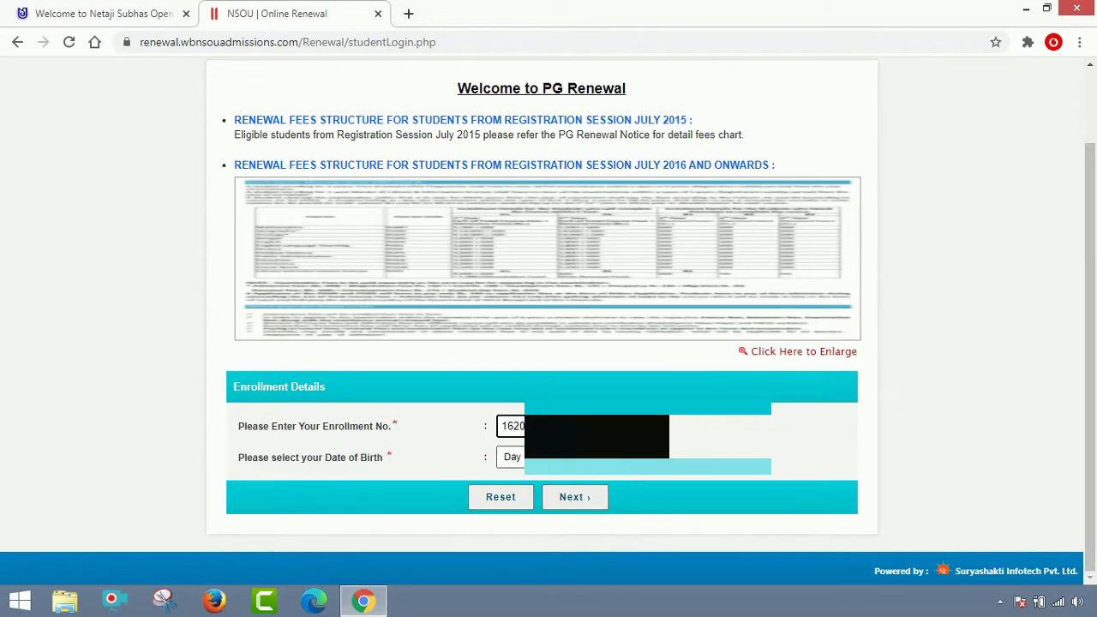
left_click(511, 457)
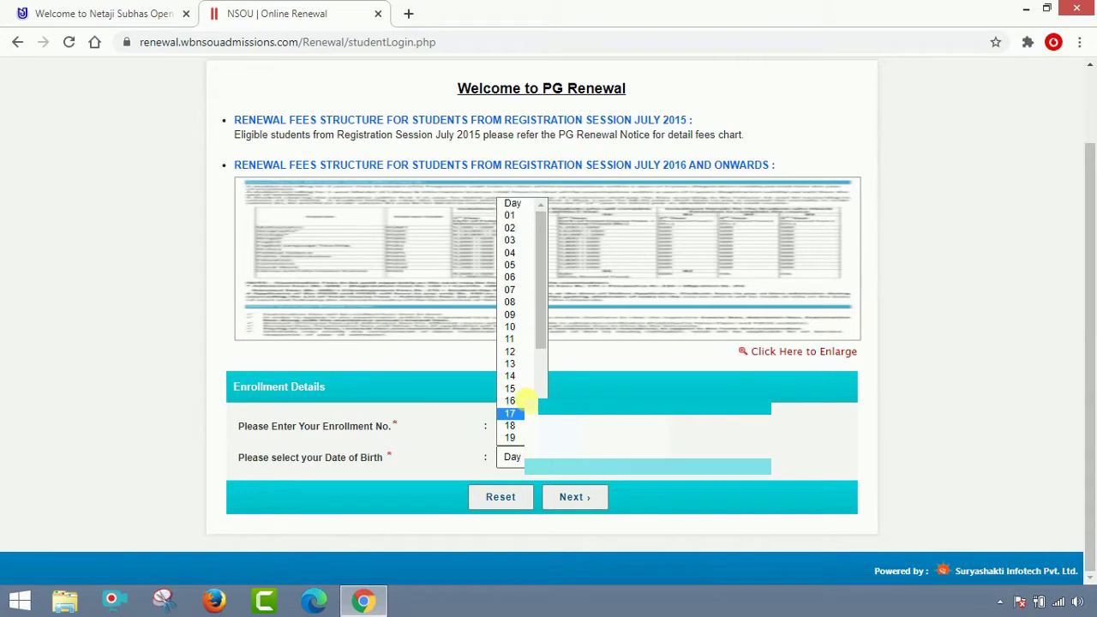
left_click(514, 315)
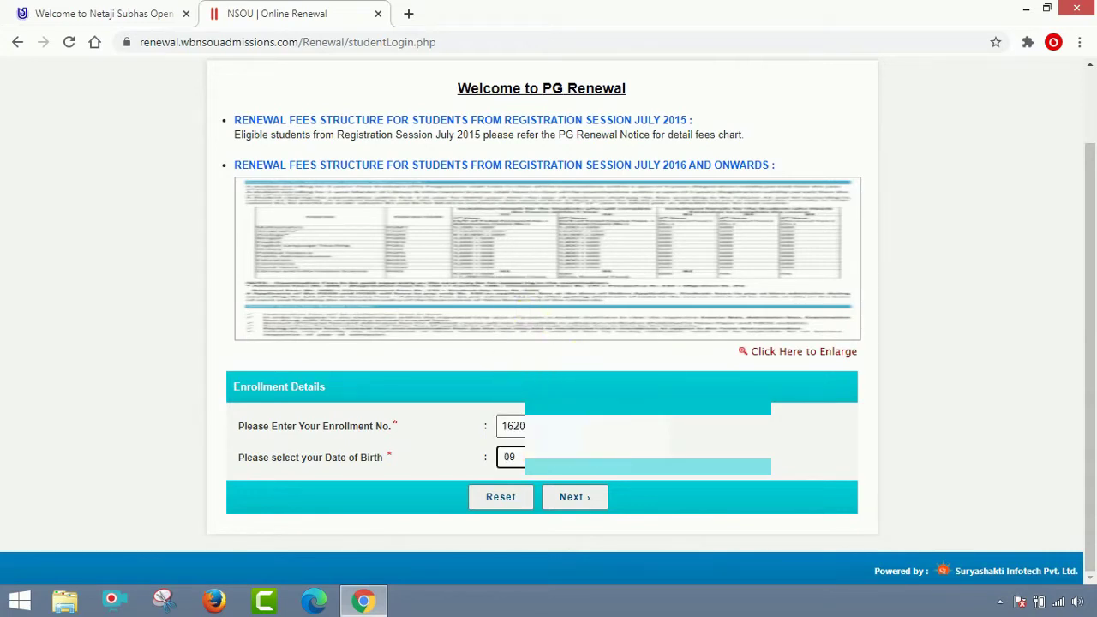
left_click(566, 457)
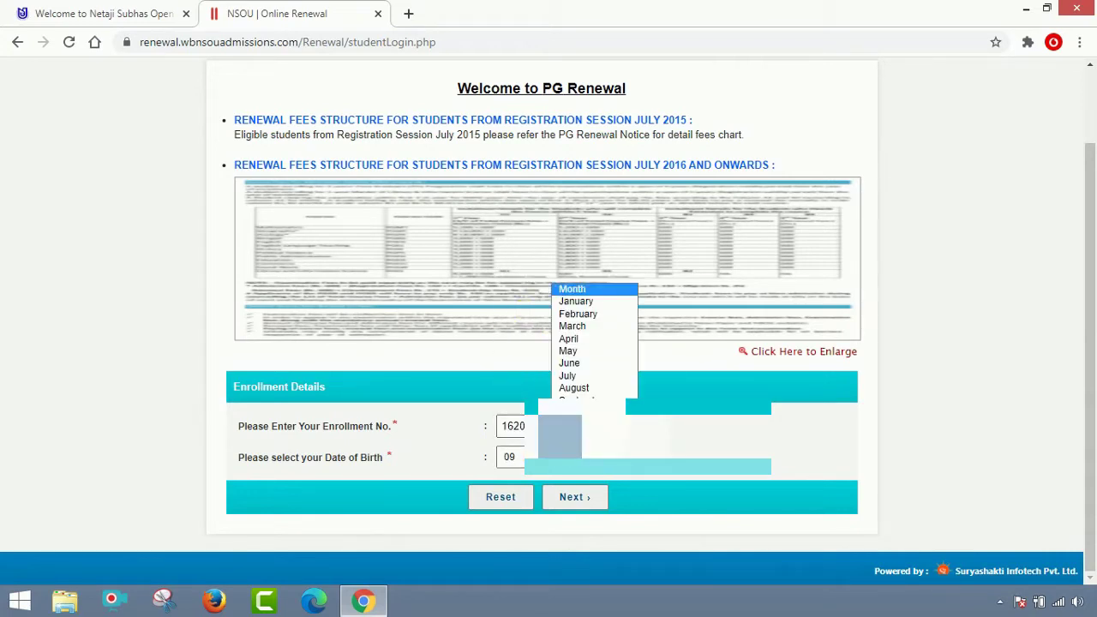
left_click(588, 351)
left_click(648, 455)
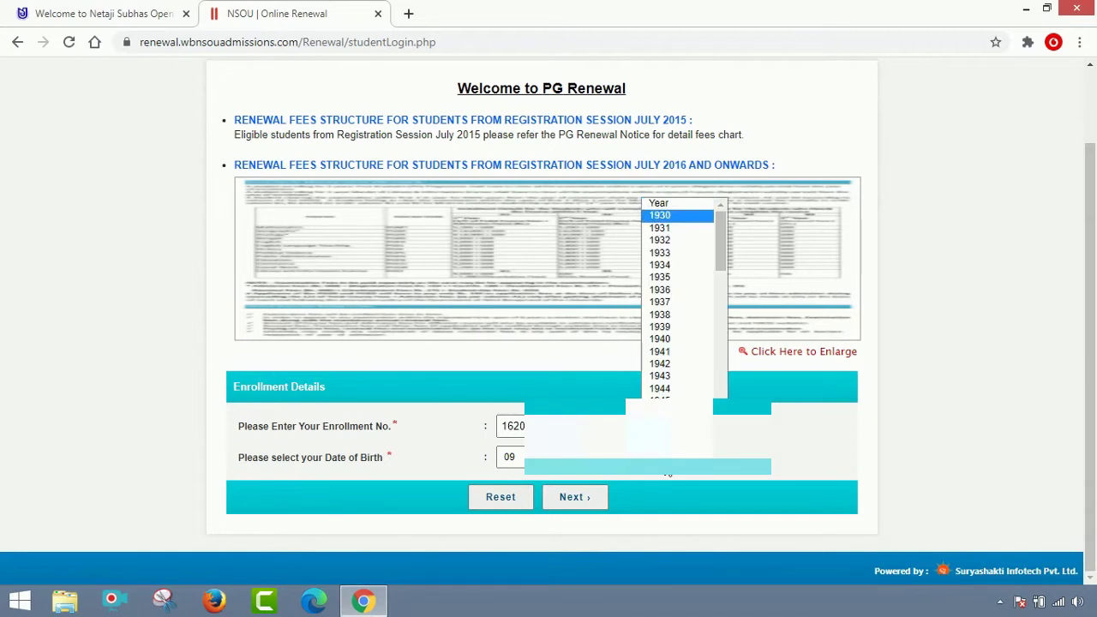
scroll(681, 296, "down", 2)
scroll(668, 473, "down", 2)
left_click(668, 473)
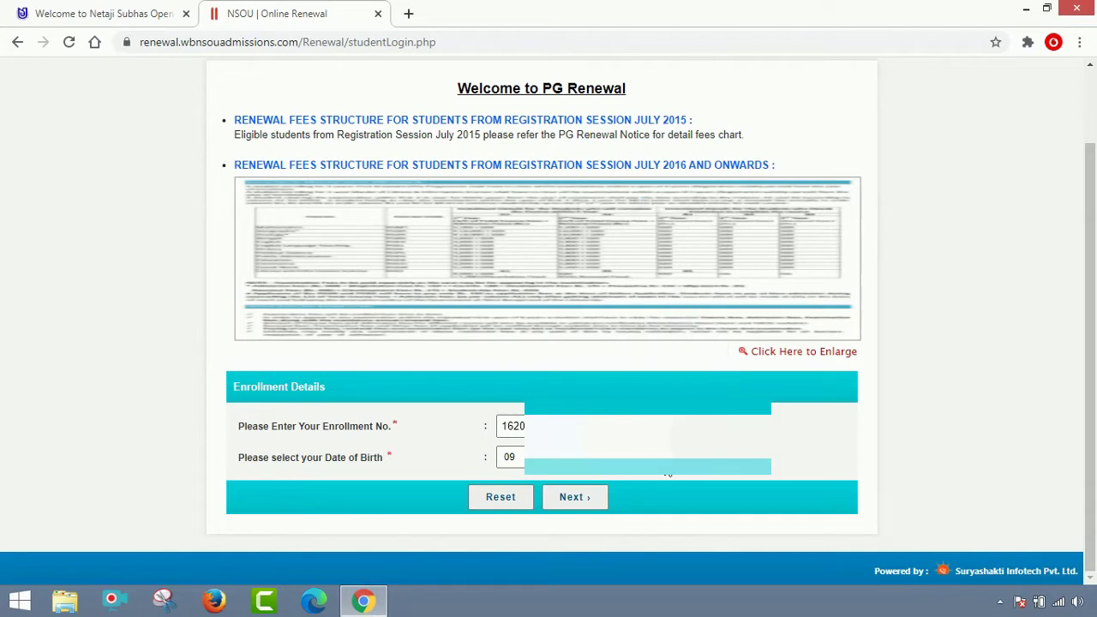
left_click(502, 500)
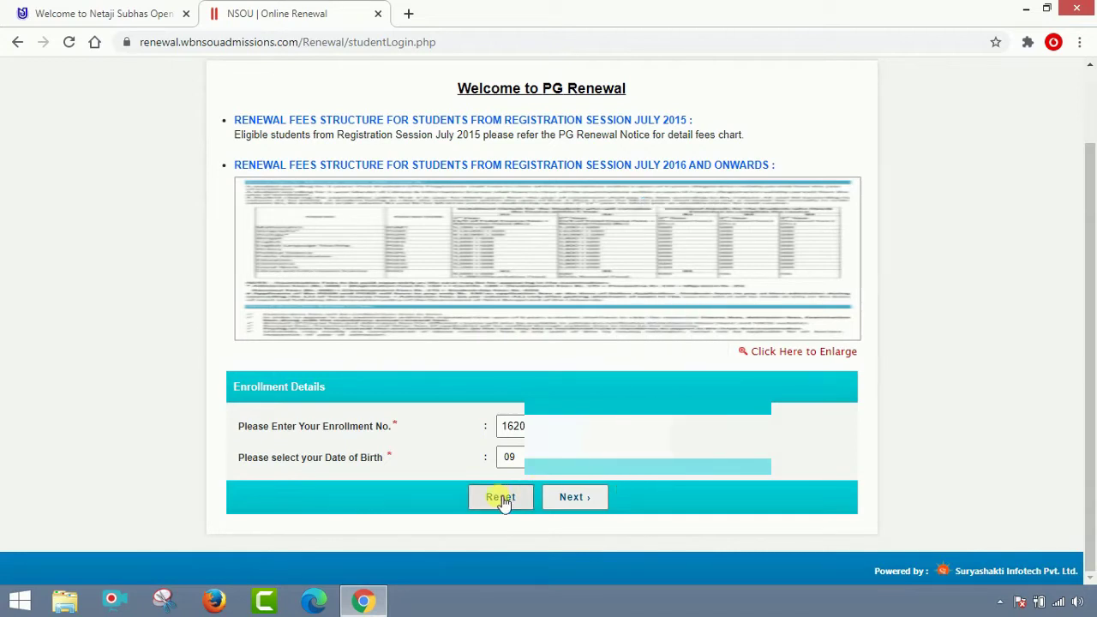
left_click(589, 506)
left_click(586, 505)
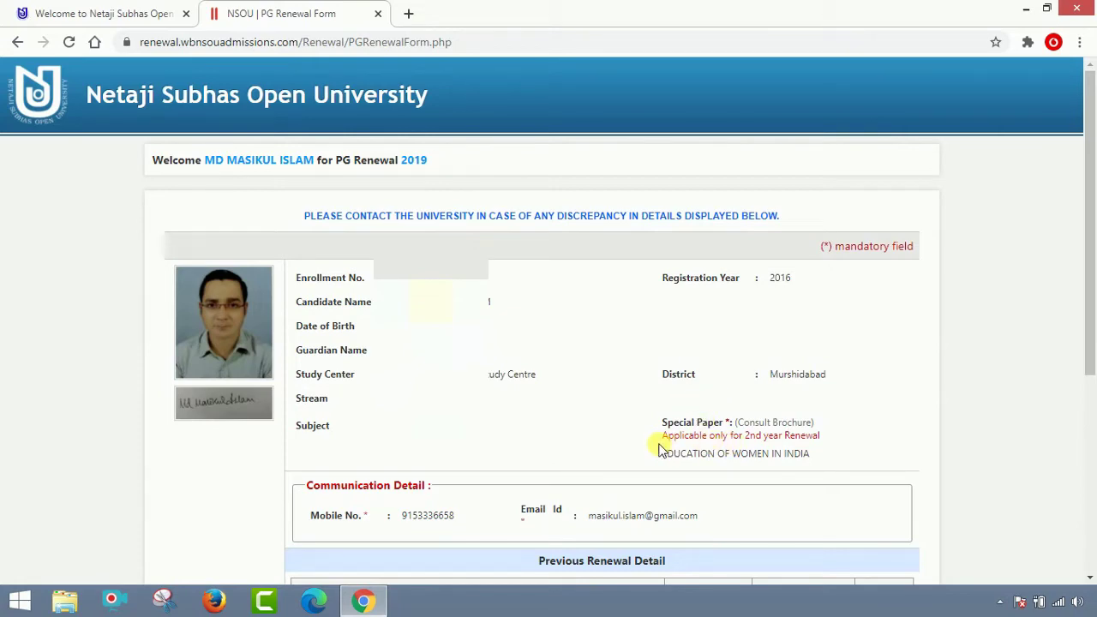
- Review the student, communication and renewal fee details on the PG renewal form and proceed to e-payment
scroll(661, 446, "down", 2)
scroll(661, 447, "down", 2)
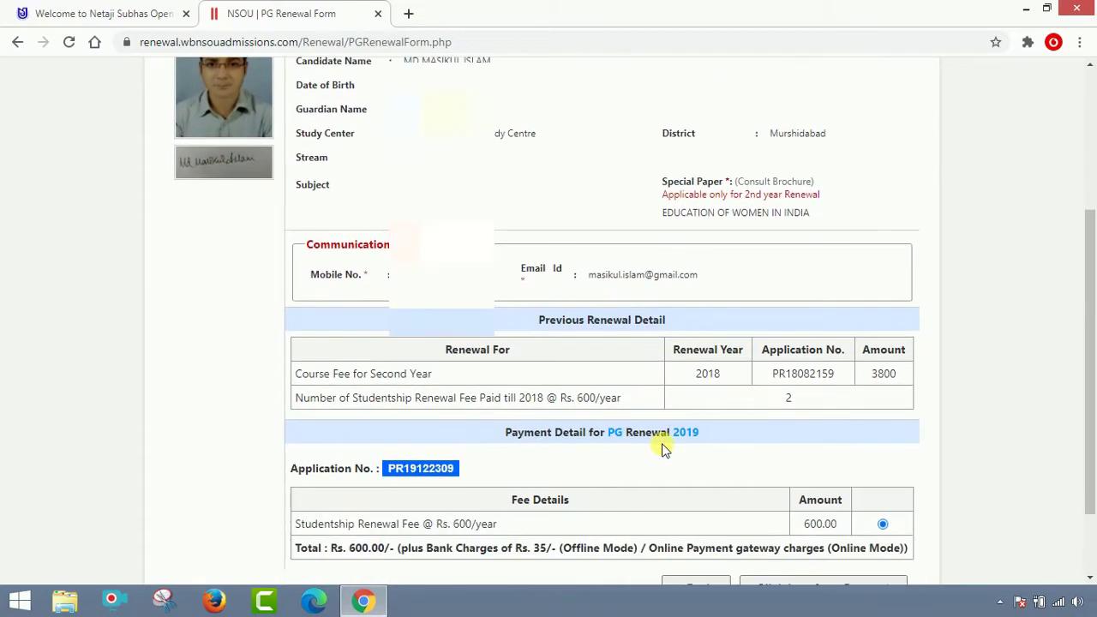
scroll(665, 447, "down", 2)
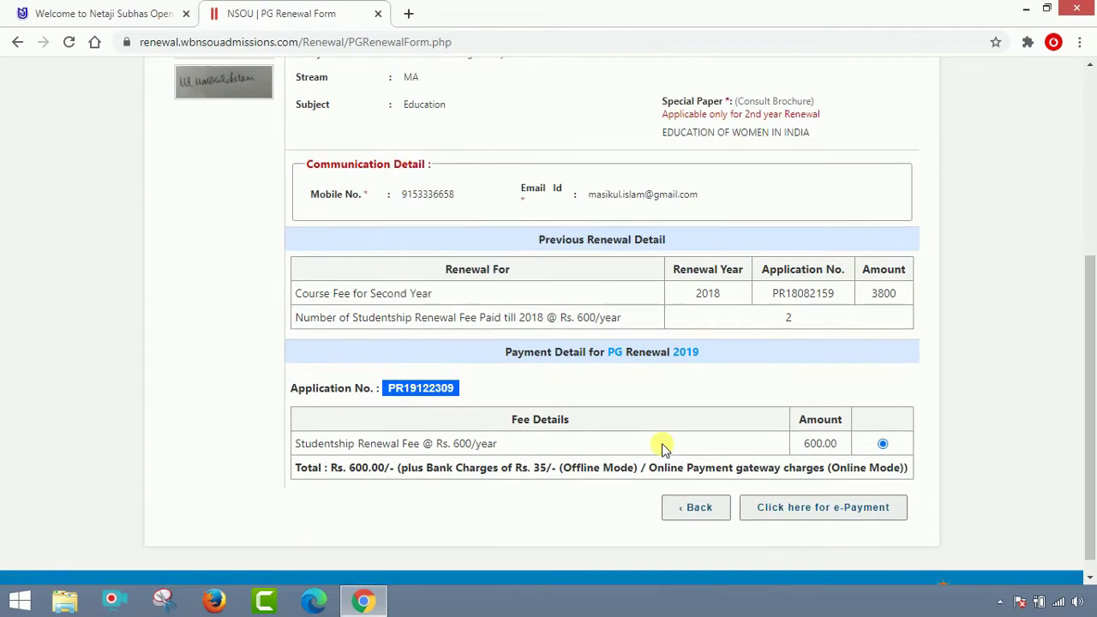
scroll(665, 447, "down", 1)
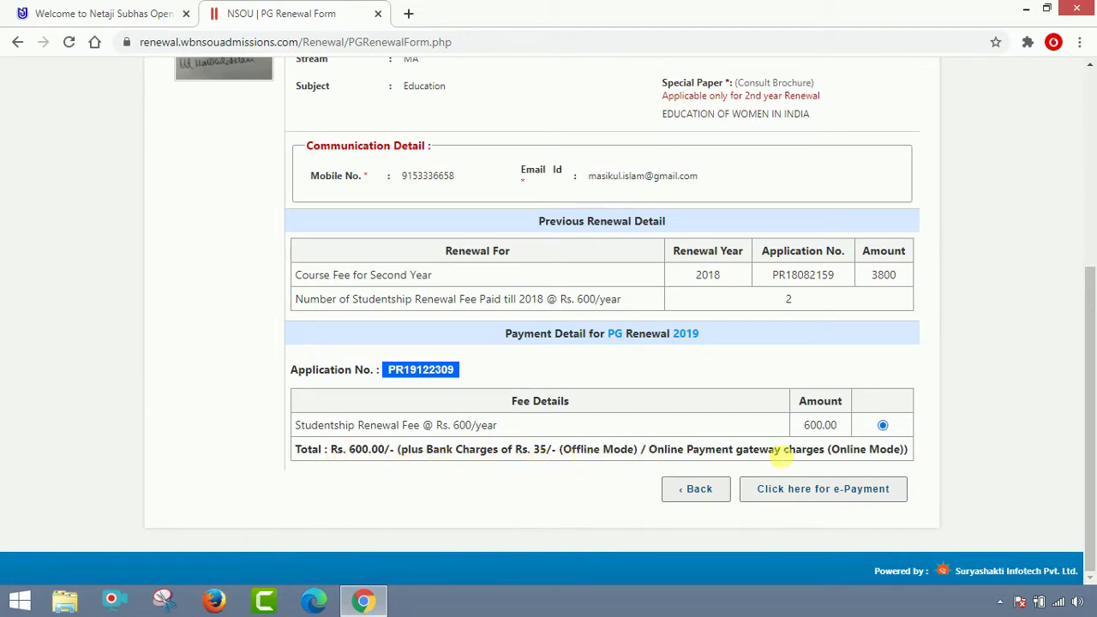
left_click(848, 501)
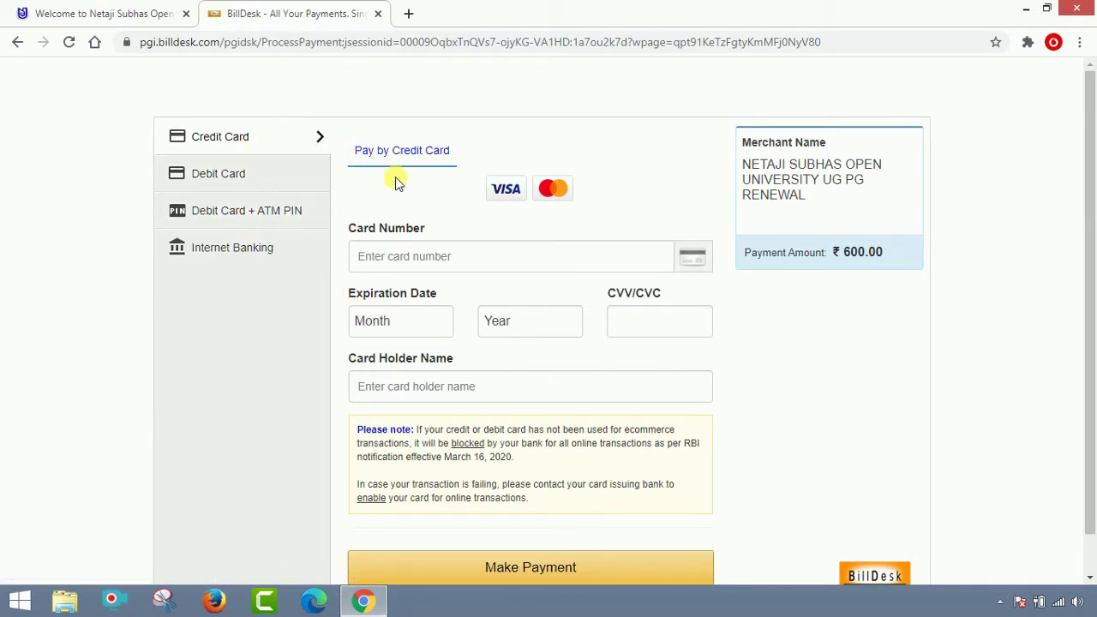
- Choose debit card payment, fill in the card number, expiration date, CVV and card holder name, and make the payment
left_click(234, 183)
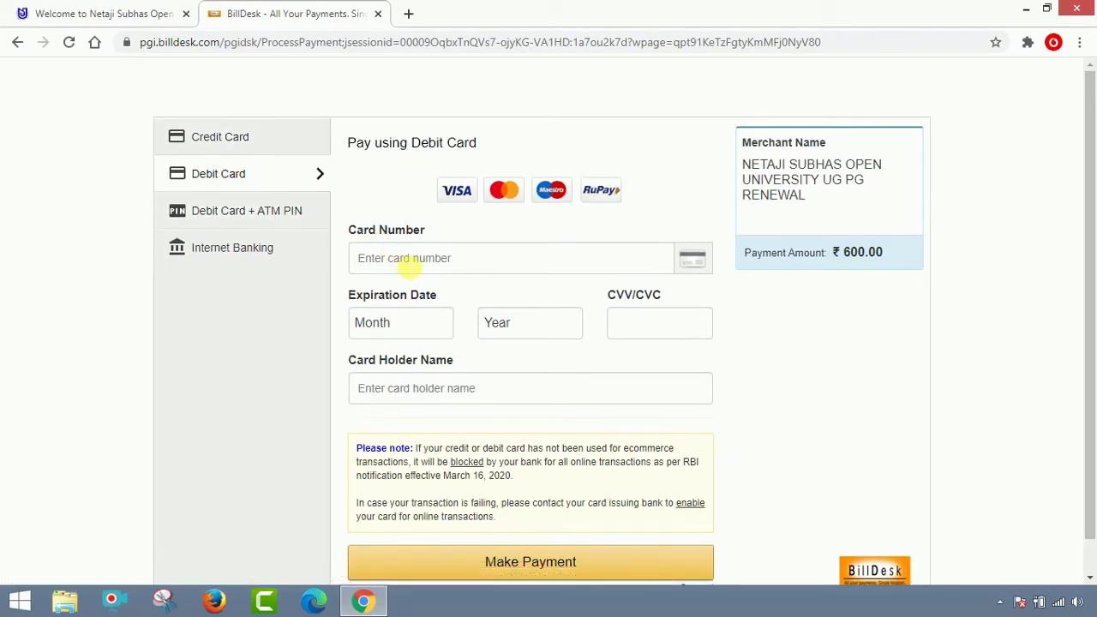
left_click(410, 268)
left_click(410, 267)
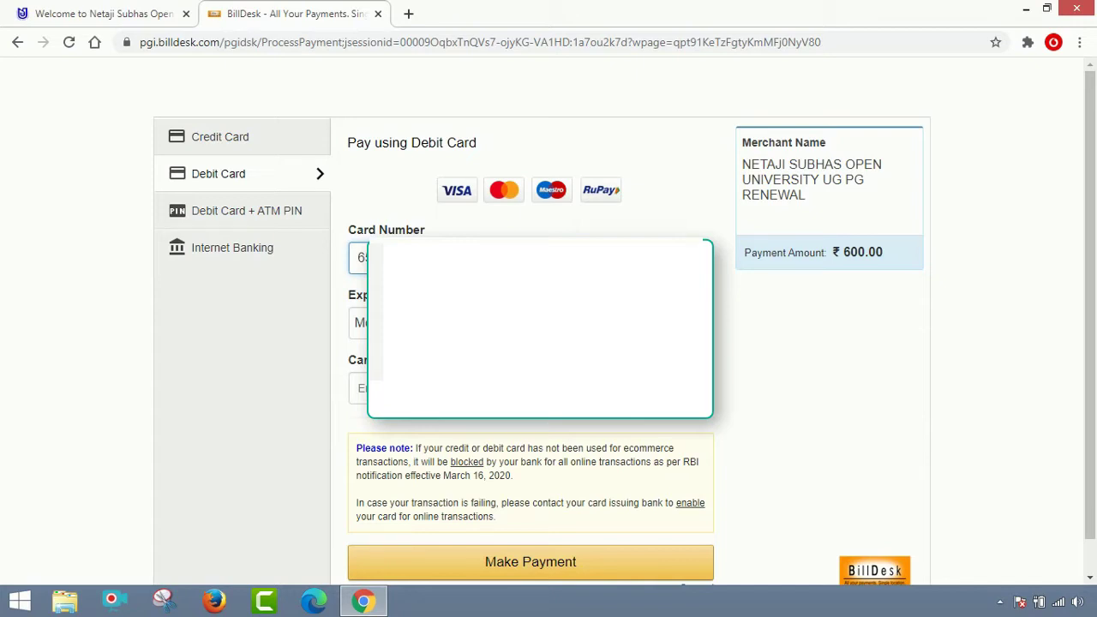
left_click(360, 323)
left_click(377, 363)
left_click(531, 322)
scroll(548, 152, "down", 1)
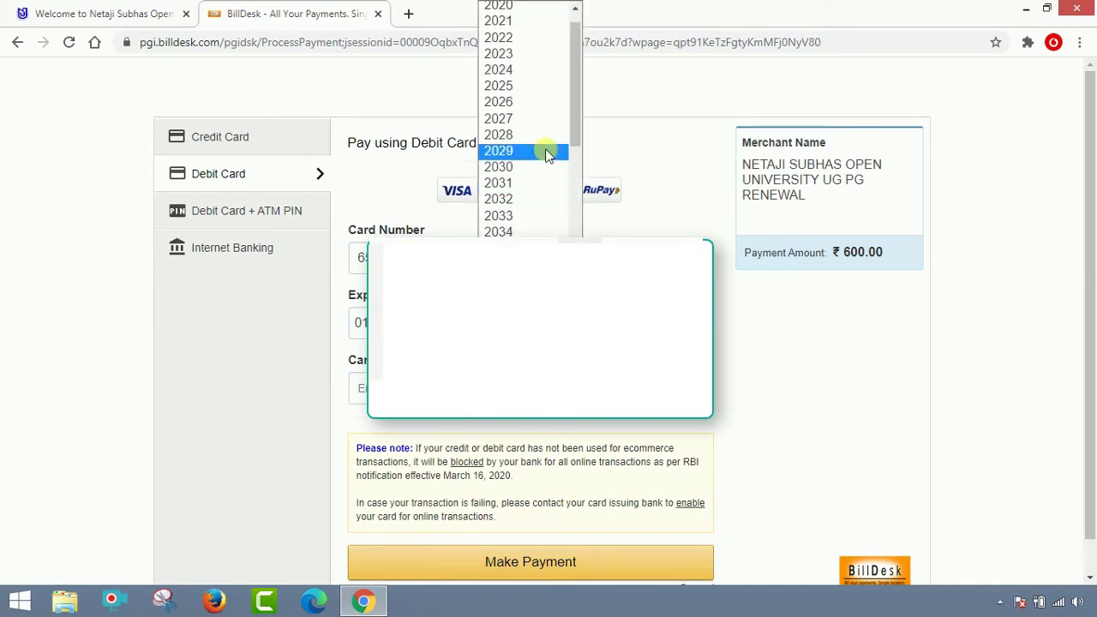
left_click(534, 68)
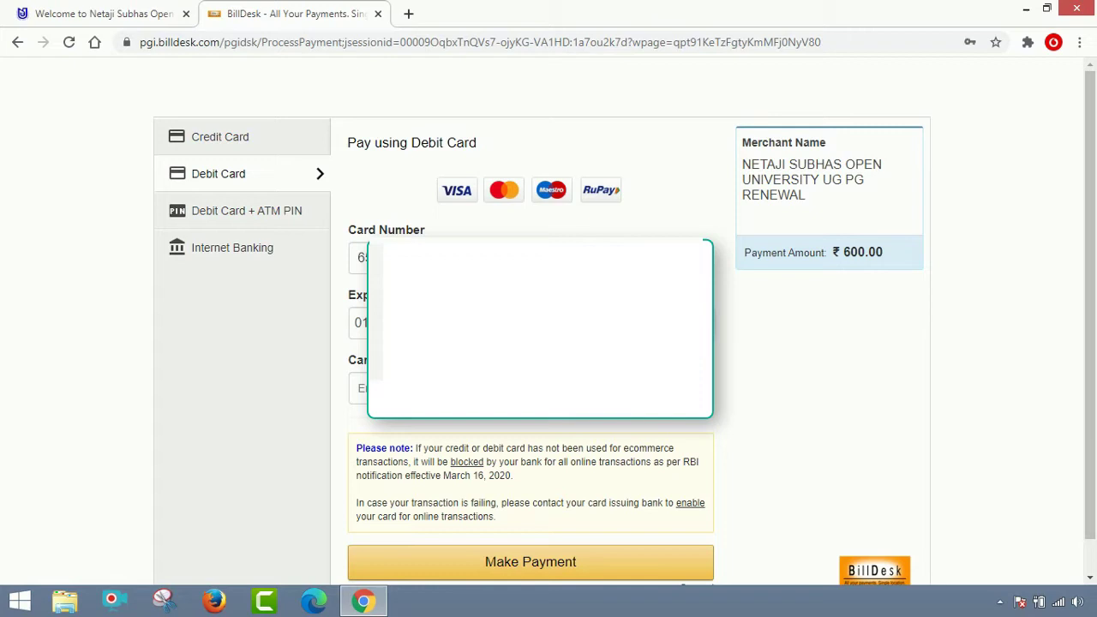
left_click(365, 389)
left_click(542, 570)
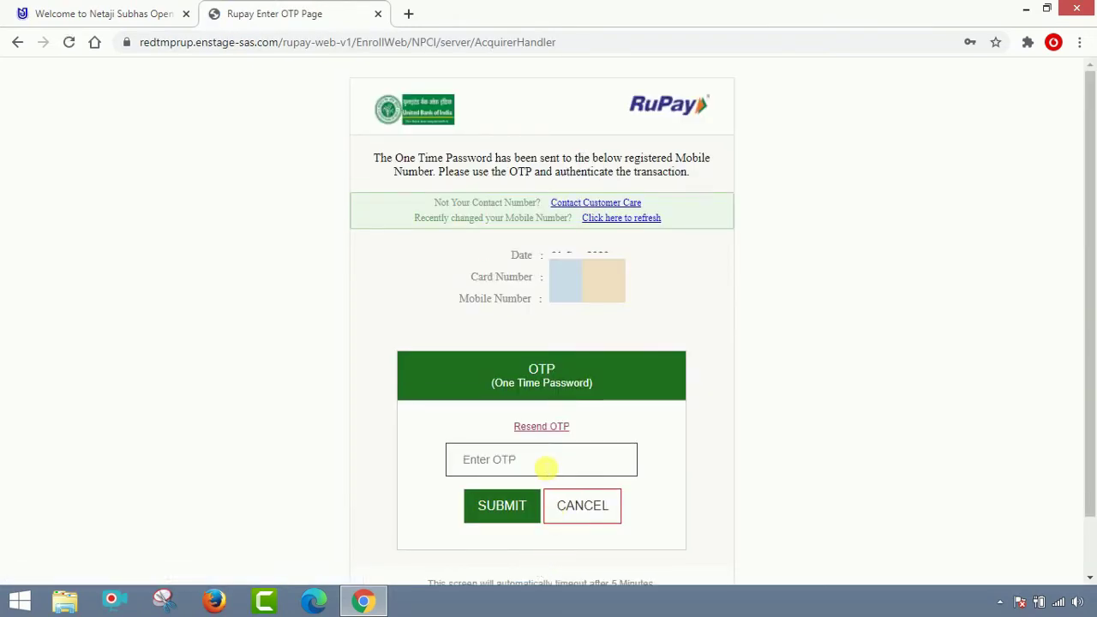
- Enter the one-time password for the RuPay card transaction and submit it
left_click(546, 467)
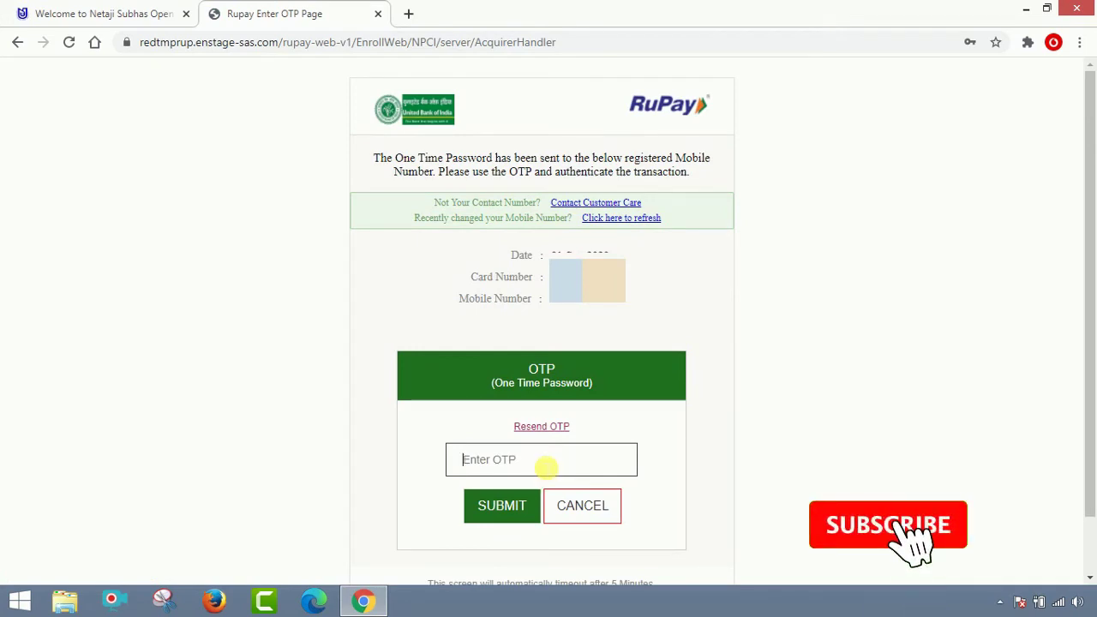
type("•••••")
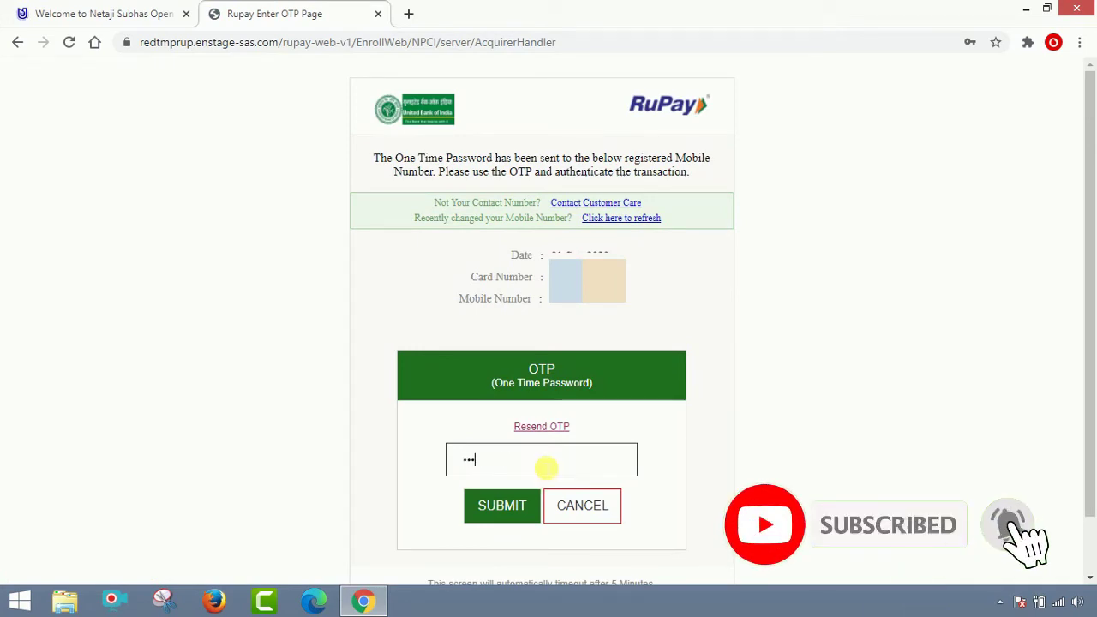
type("•")
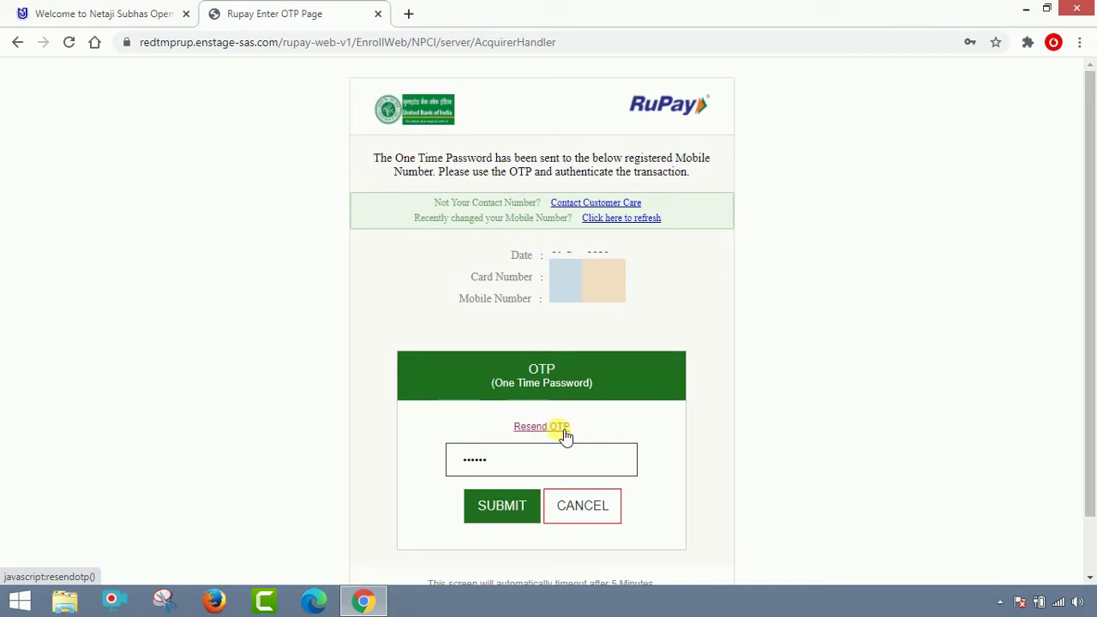
left_click(510, 506)
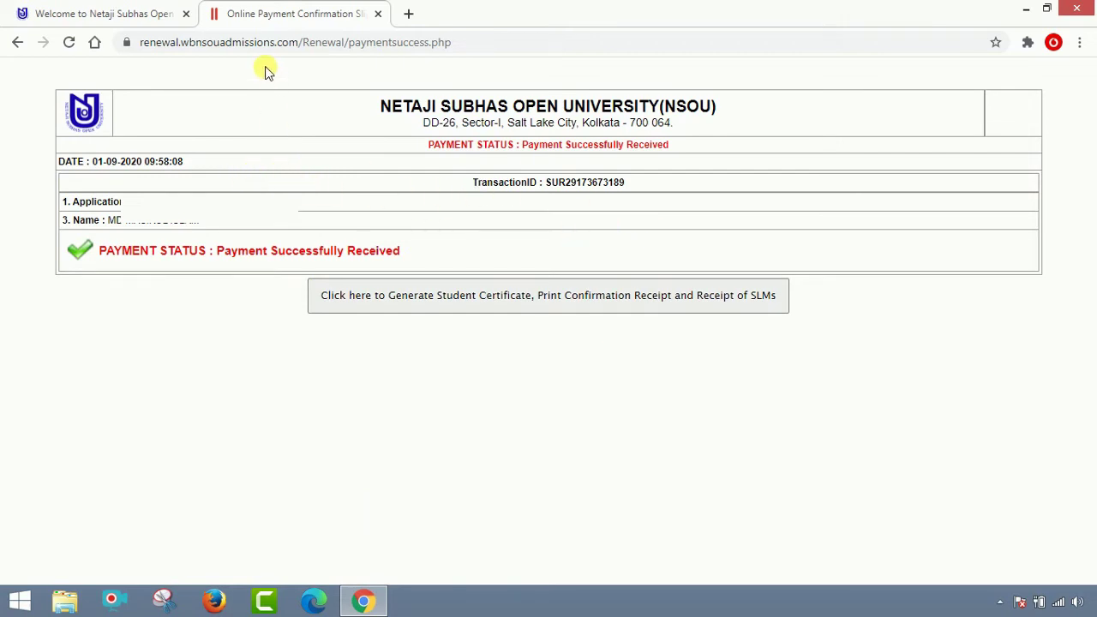
- Close the payment confirmation page, reopen PG Renewal 2019 (2nd Phase) from the university site and open Check Payment Status / Print Studentship Certificate
left_click(378, 13)
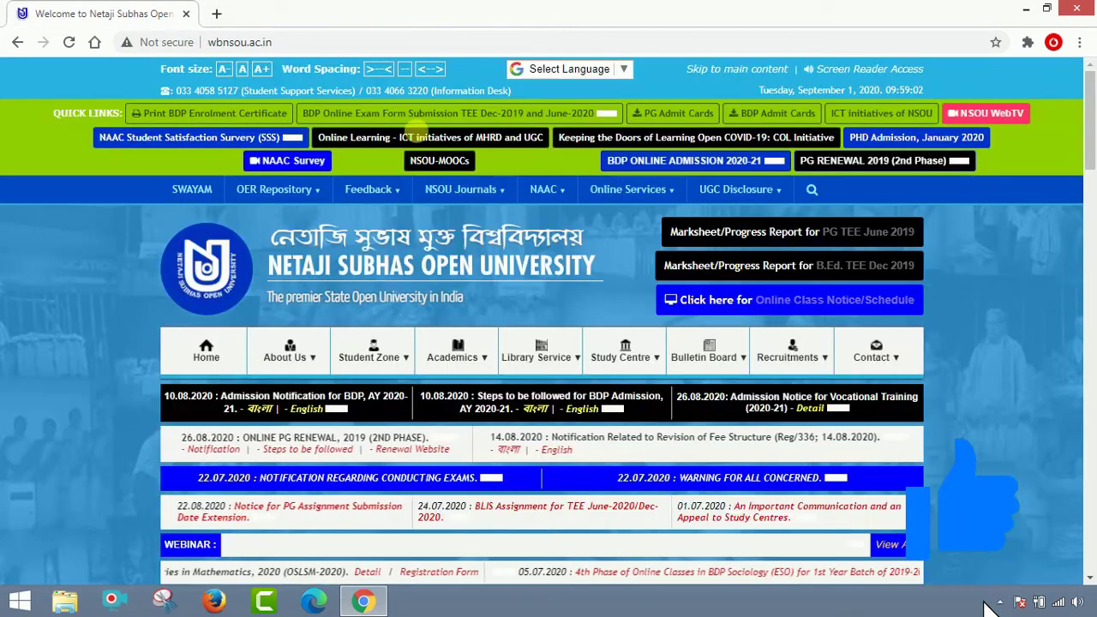
left_click(860, 162)
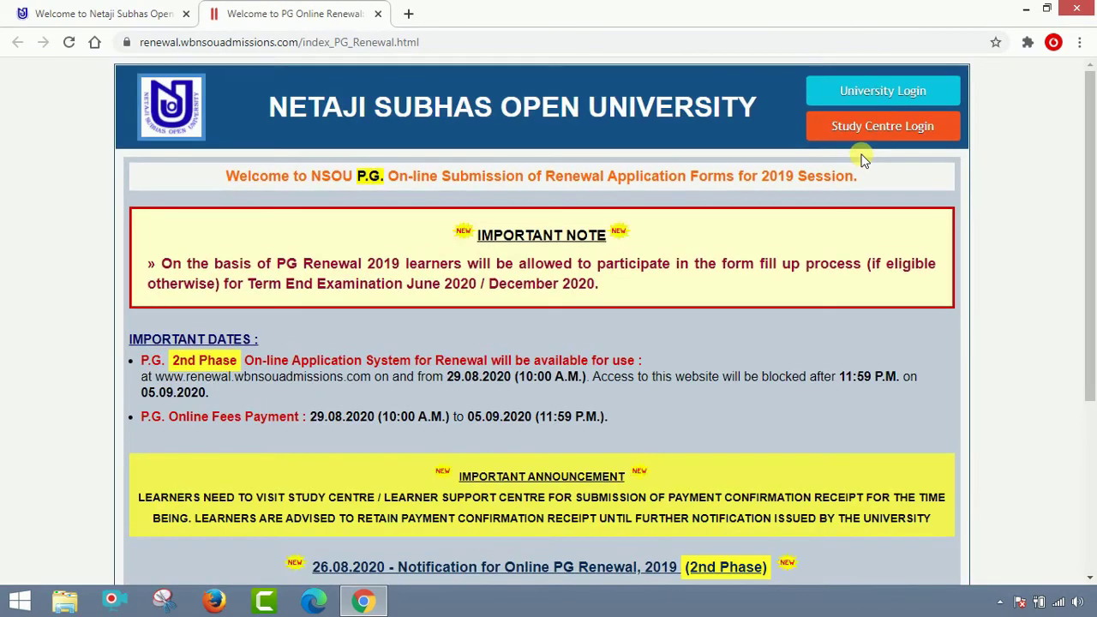
scroll(832, 160, "down", 3)
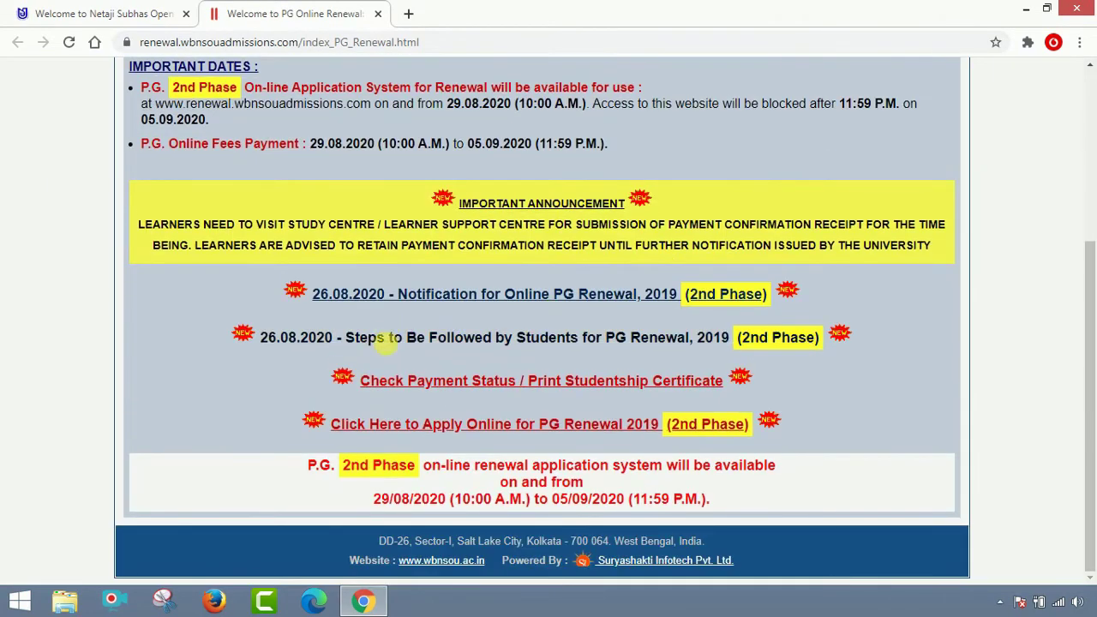
left_click(483, 384)
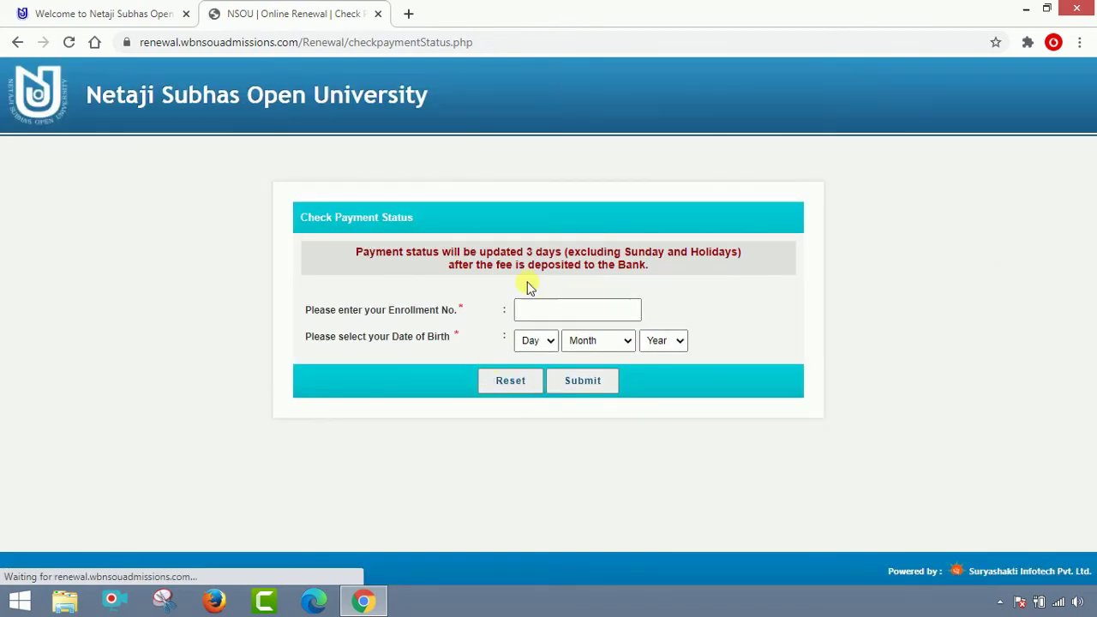
- Enter the student's enrollment number, select the date of birth and submit the payment status check
left_click(542, 313)
left_click(542, 315)
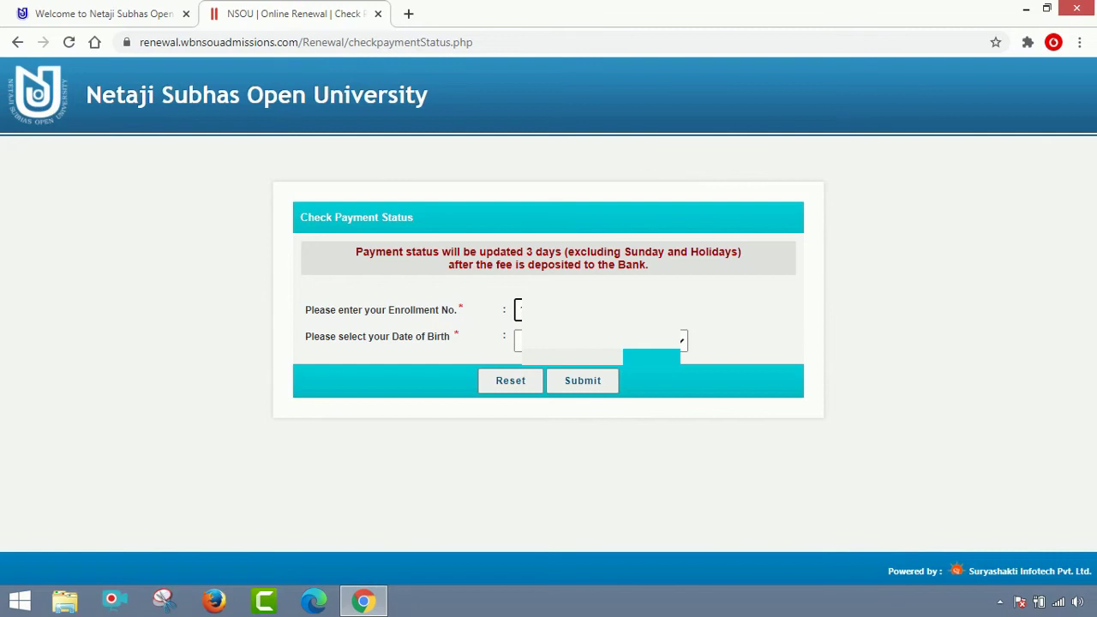
left_click(531, 341)
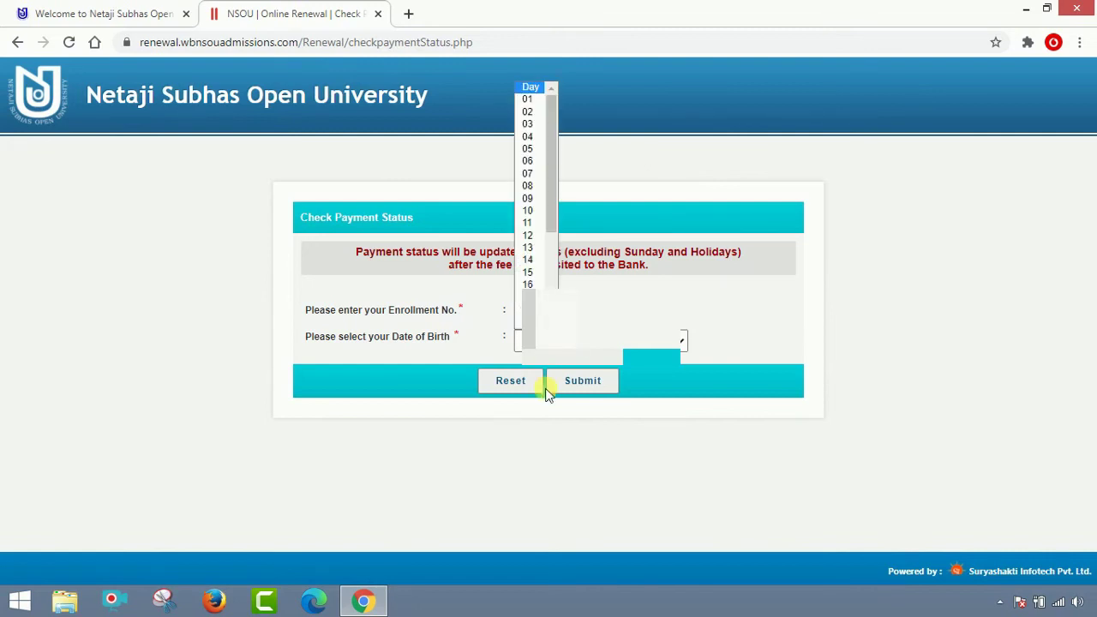
left_click(535, 203)
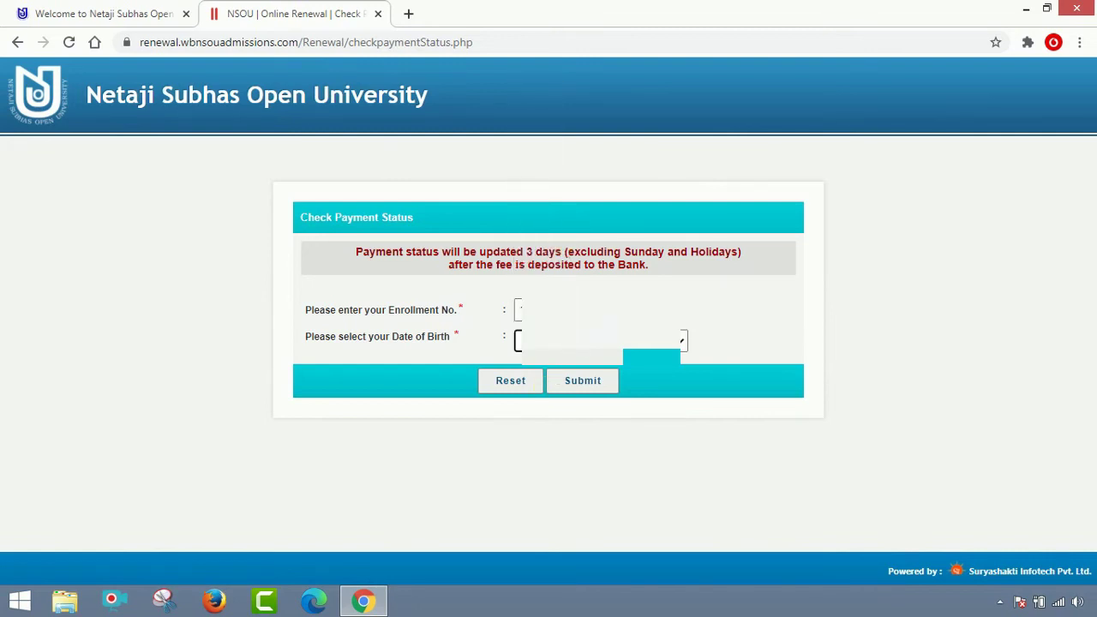
left_click(600, 340)
left_click(605, 419)
left_click(683, 341)
scroll(683, 342, "down", 5)
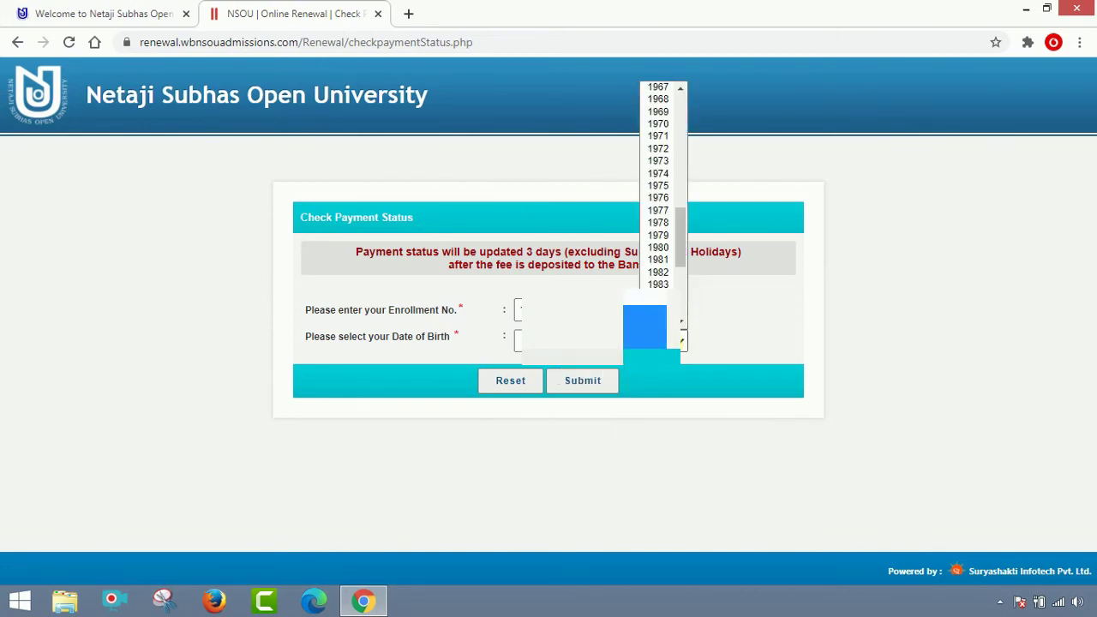
left_click(644, 326)
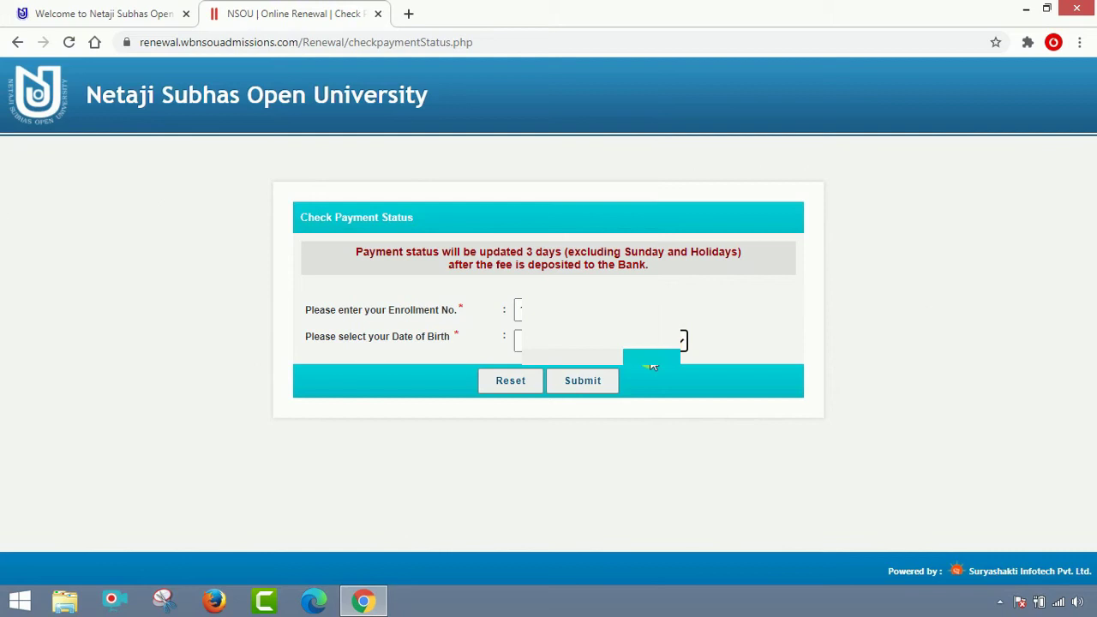
left_click(599, 386)
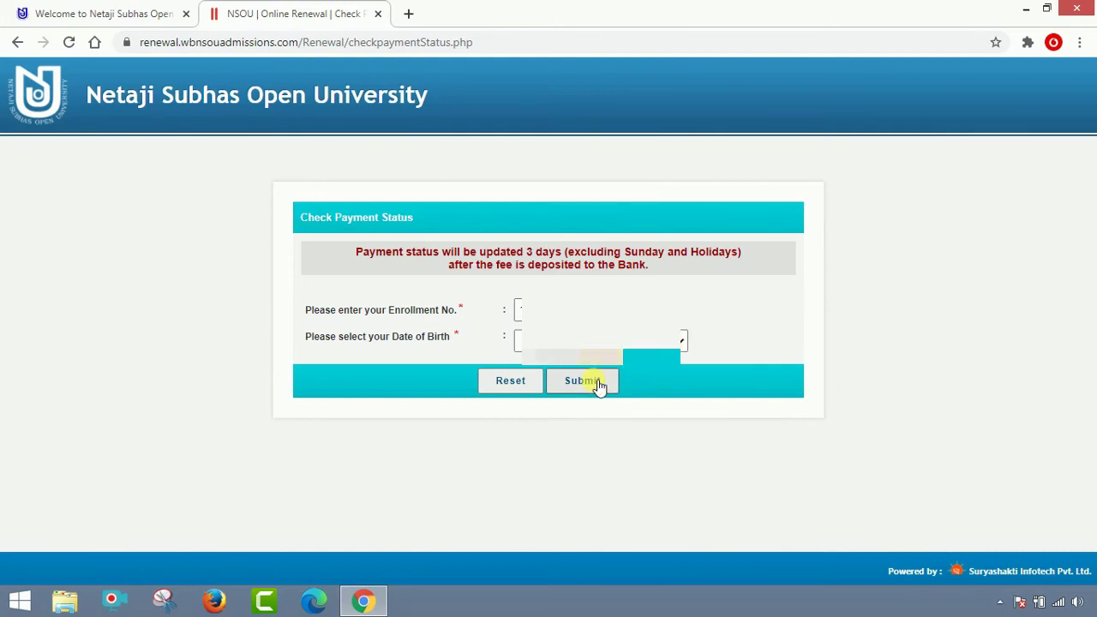
left_click(600, 386)
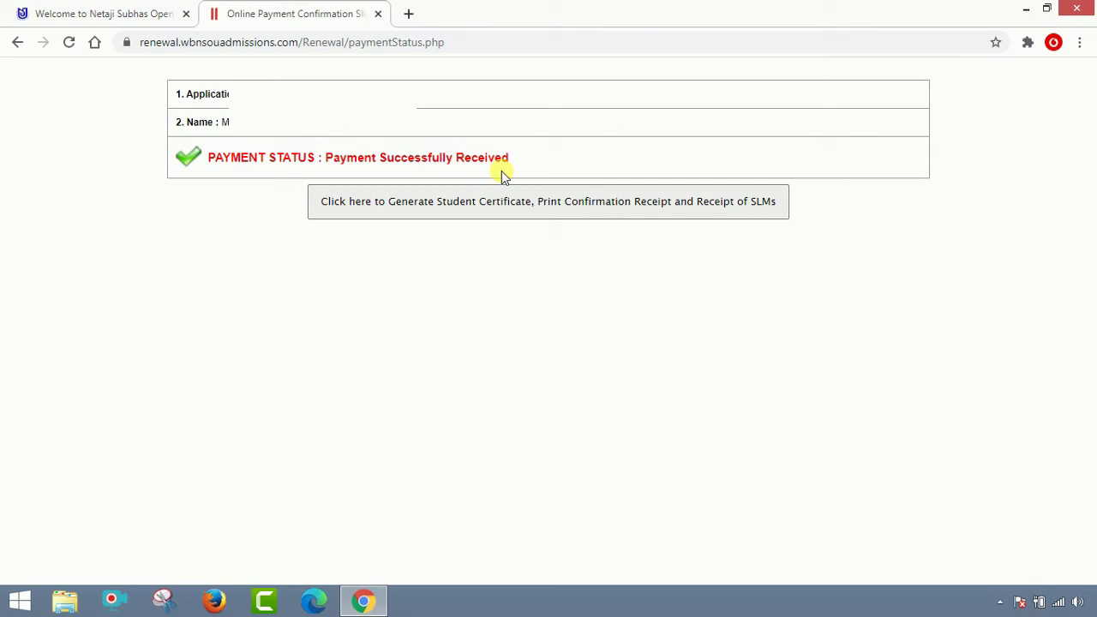
- Generate the studentship certificate with payment confirmation receipt, save it as a portrait PDF with all pages, and close the certificate page
left_click(343, 213)
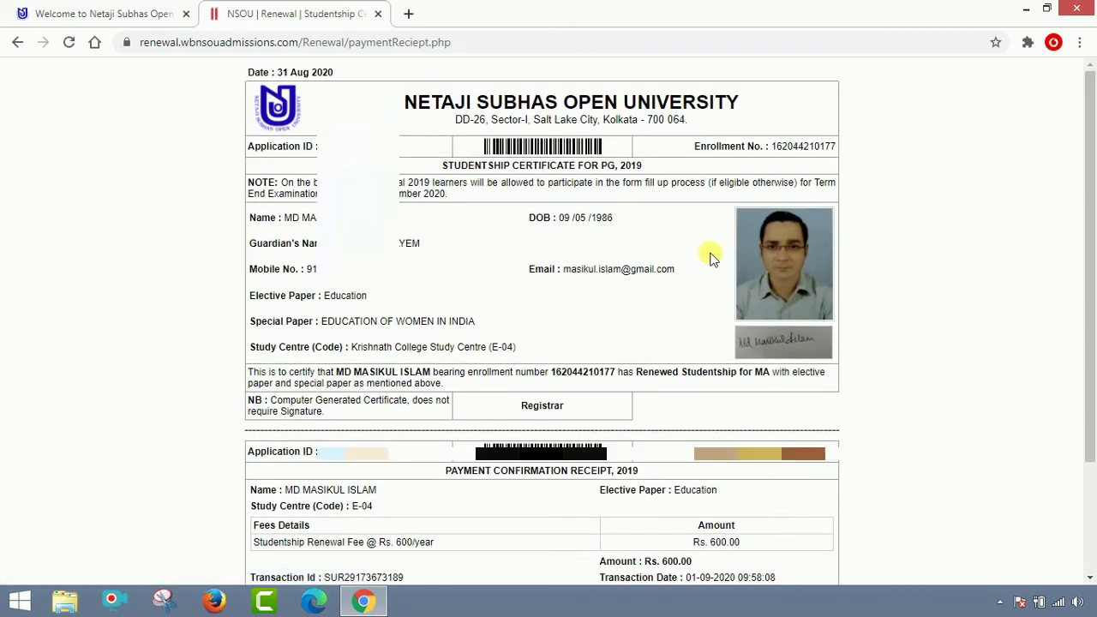
scroll(716, 258, "down", 3)
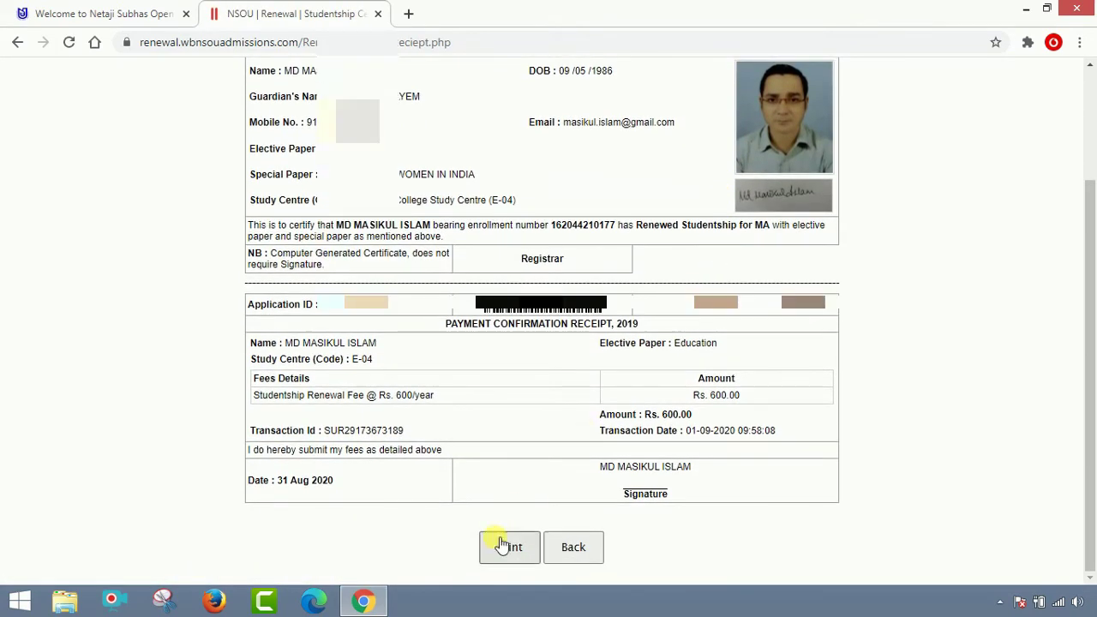
left_click(504, 547)
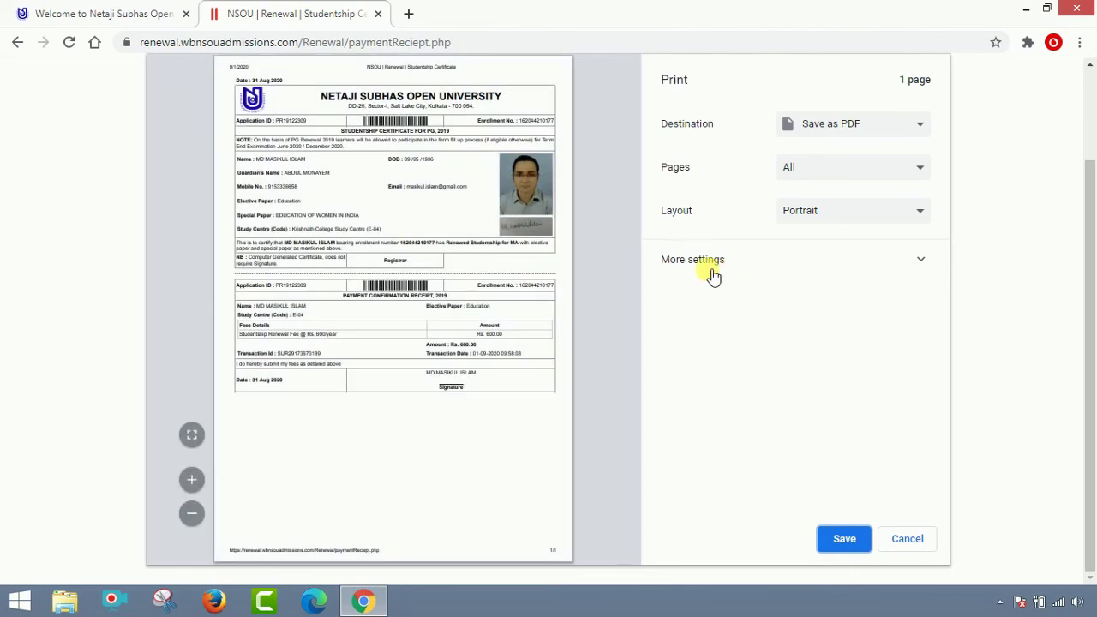
left_click(849, 547)
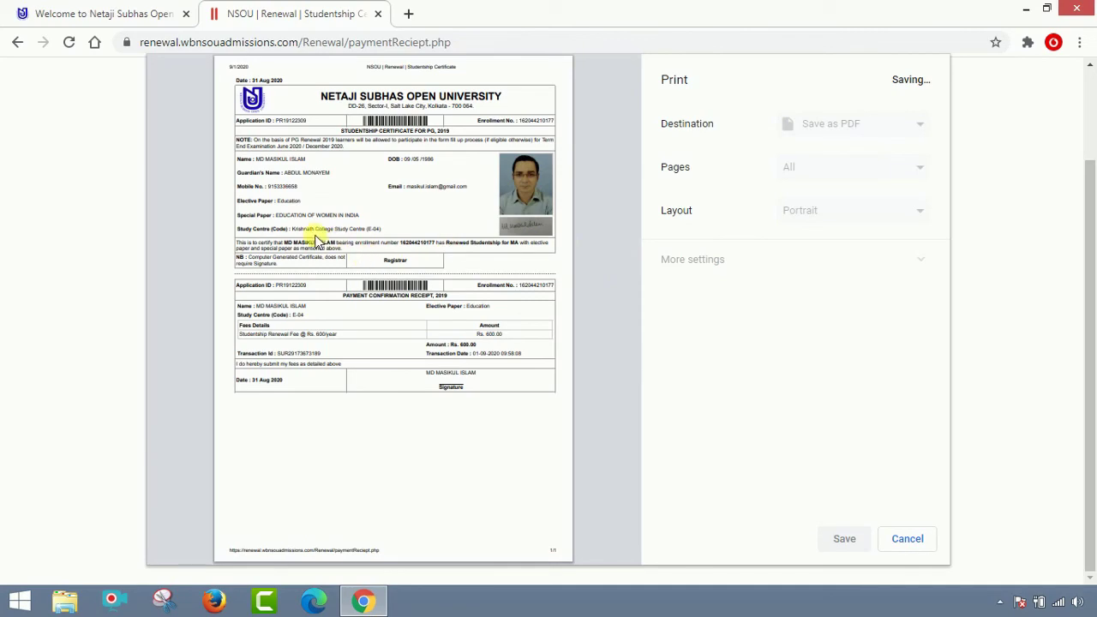
left_click(378, 13)
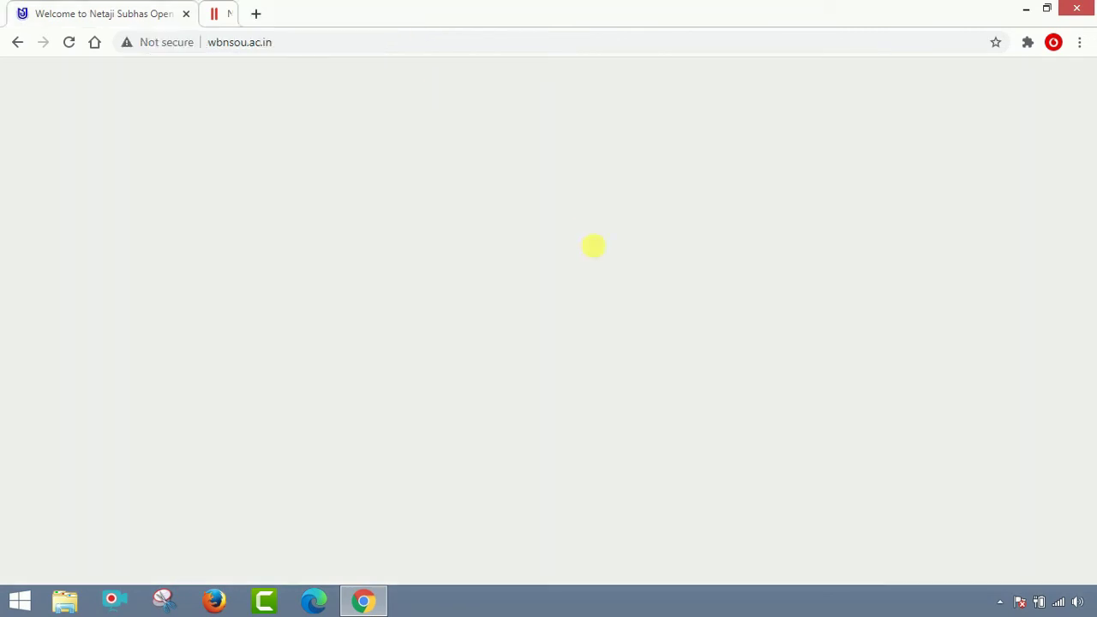